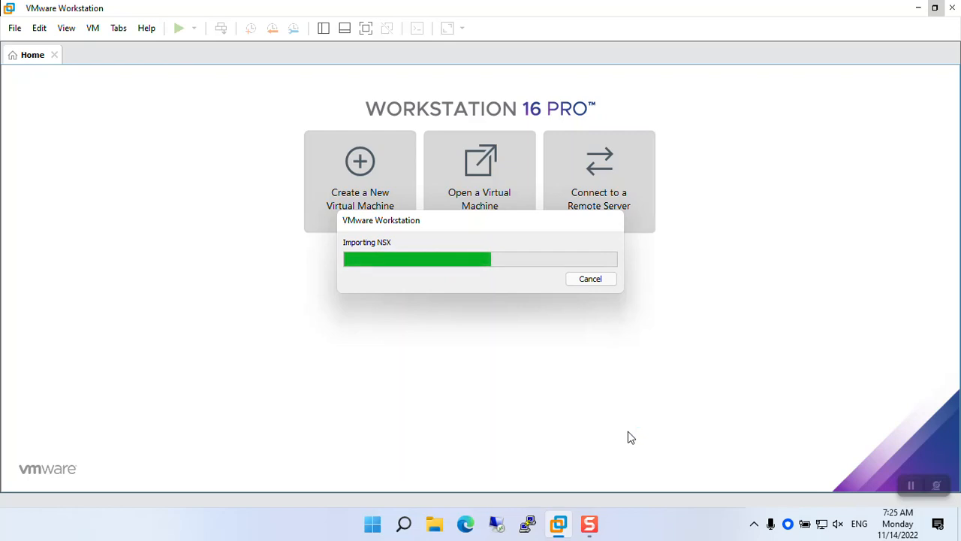
# Step: Nudge the Importing NSX progress window down while the import finishes and the NSX tab opens
pyautogui.moveTo(462, 226); pyautogui.dragTo(454, 251)
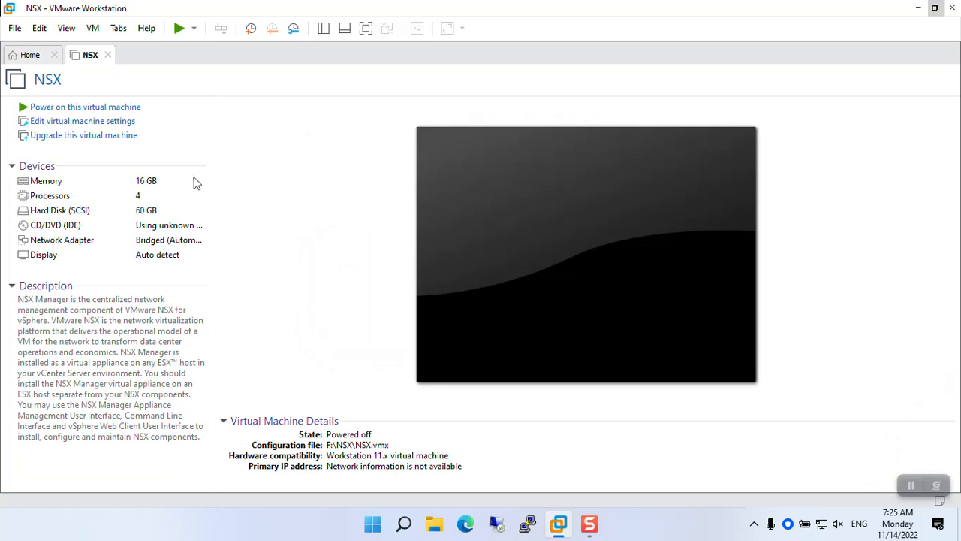
# Step: Reduce the NSX VM's memory from 16 GB to 8 GB and set its network adapter to NAT
pyautogui.click(159, 167)
pyautogui.click(155, 167)
pyautogui.click(155, 180)
pyautogui.moveTo(500, 150); pyautogui.dragTo(499, 161)
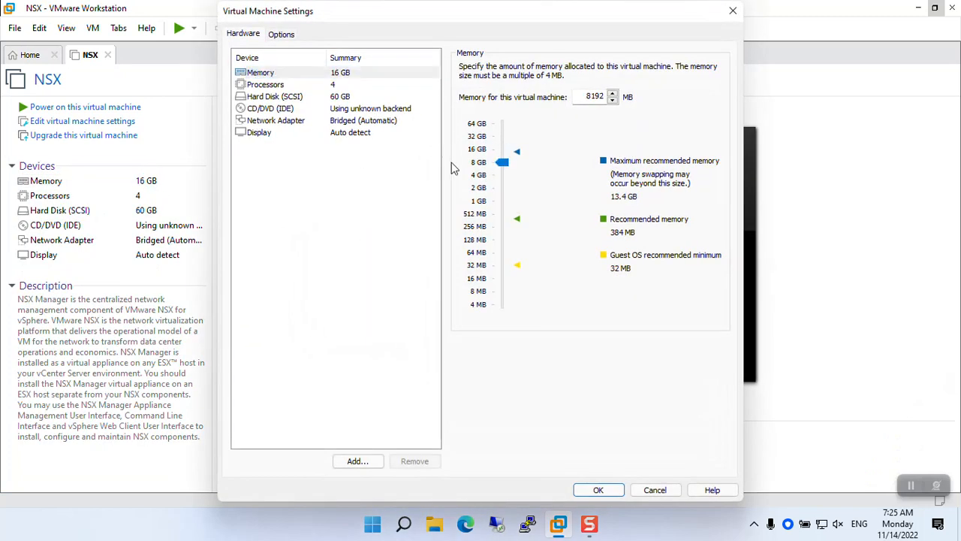
pyautogui.click(381, 96)
pyautogui.click(381, 120)
pyautogui.click(500, 155)
# Step: Add a second NAT network adapter and apply the hardware changes
pyautogui.click(378, 457)
pyautogui.click(377, 228)
pyautogui.click(551, 397)
pyautogui.click(593, 486)
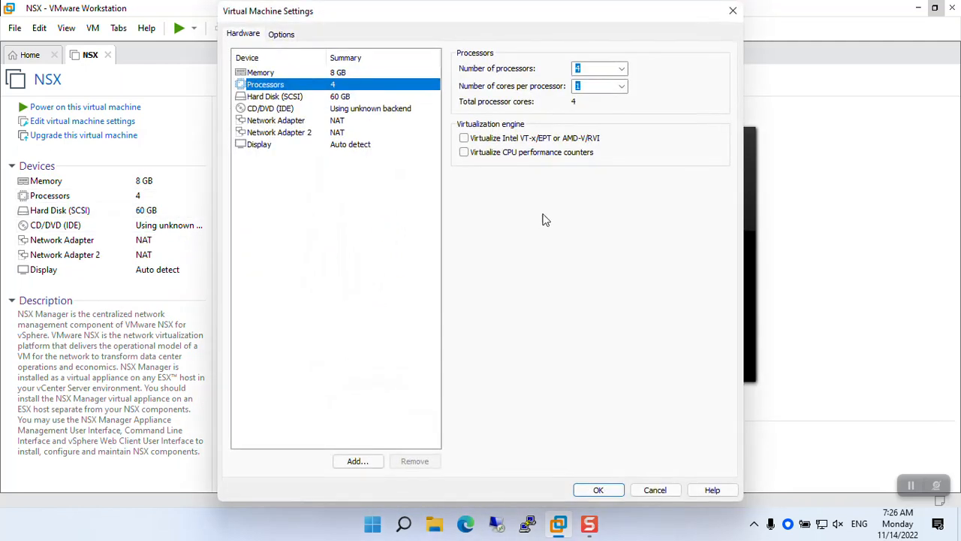
# Step: Enable both virtualization engine options in the processor settings, then power on the NSX VM
pyautogui.click(500, 140)
pyautogui.click(501, 152)
pyautogui.click(598, 490)
pyautogui.click(179, 28)
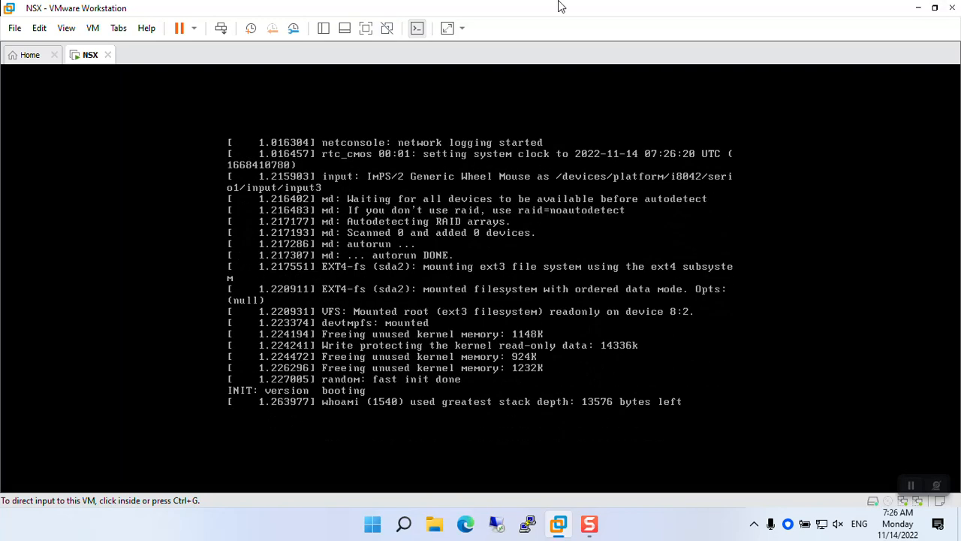
# Step: Capture keyboard input in the NSX VM console while it boots to the manager login prompt
pyautogui.click(530, 214)
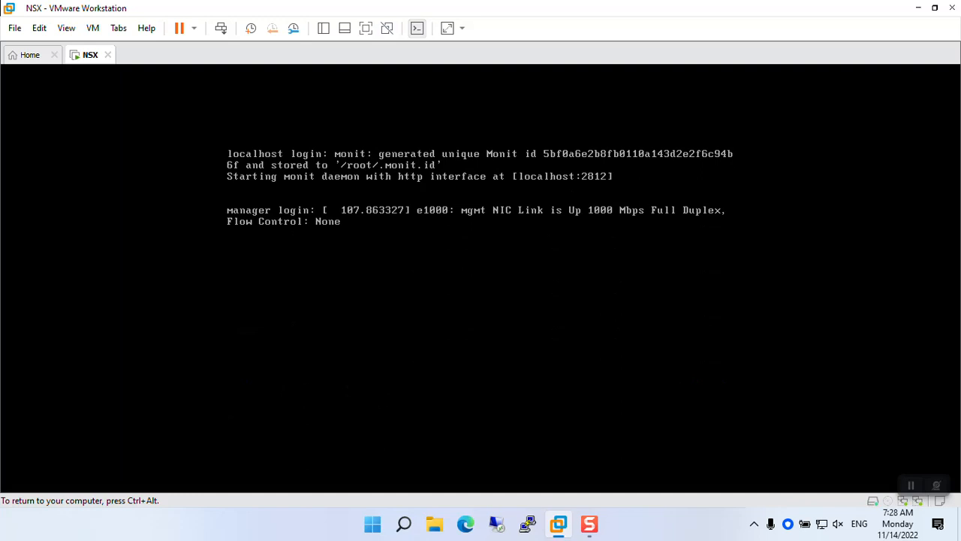
# Step: Log in to the NSX console as admin with the account password, retrying until startup completes
pyautogui.press('Return')
pyautogui.write('admin')
pyautogui.press('Return')
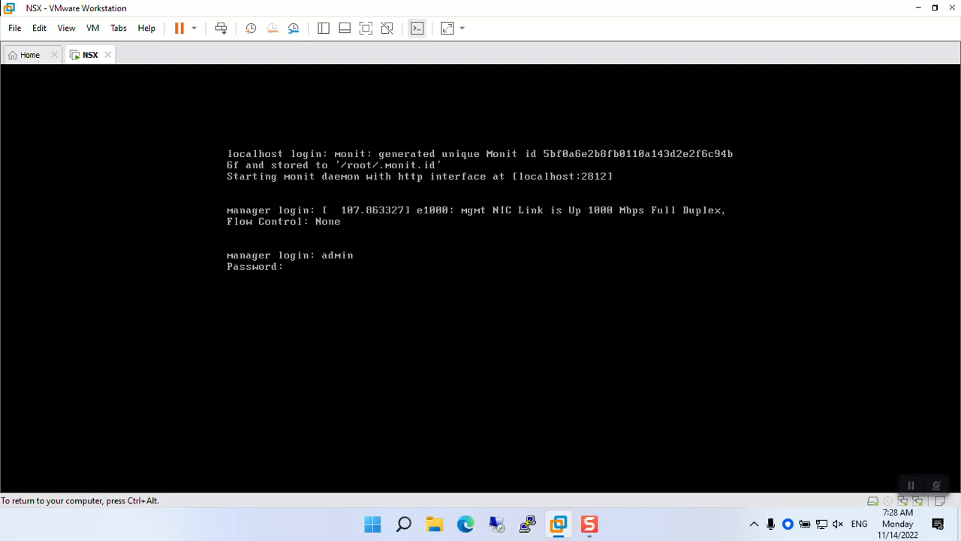
pyautogui.press('Return')
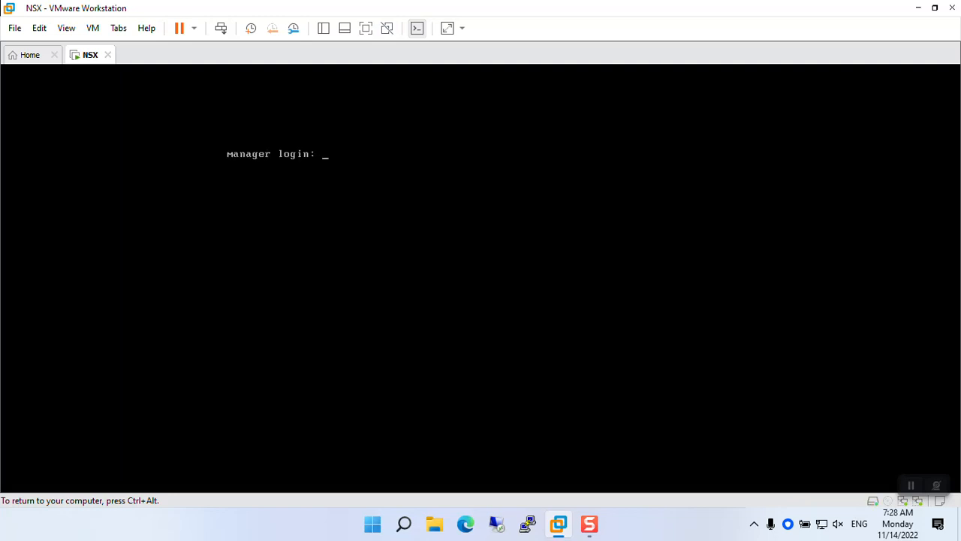
pyautogui.write('admin')
pyautogui.press('Return')
pyautogui.press('Return')
pyautogui.write('admin')
pyautogui.press('Return')
pyautogui.press('Return')
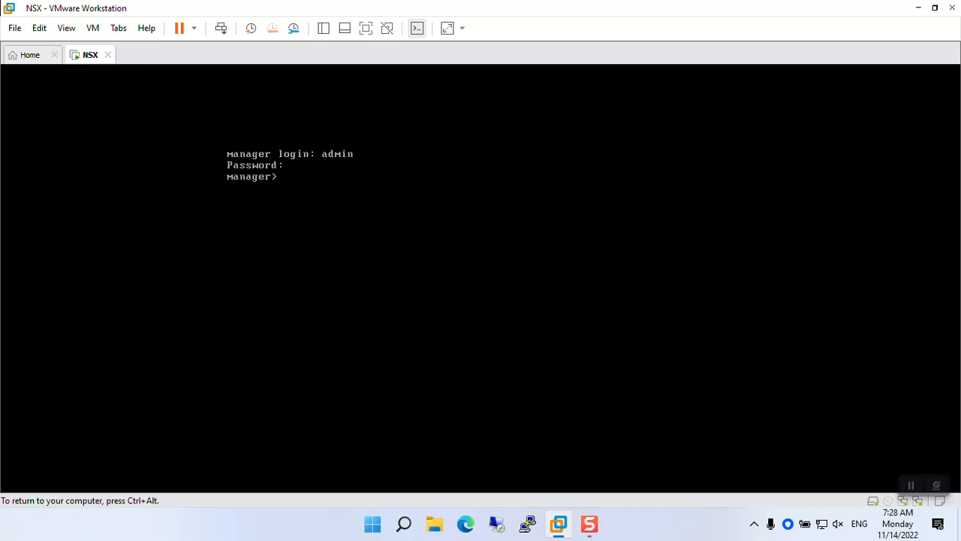
# Step: Run enable and enter its password to reach the privileged manager# prompt
pyautogui.write('enable')
pyautogui.press('Return')
pyautogui.press('Return')
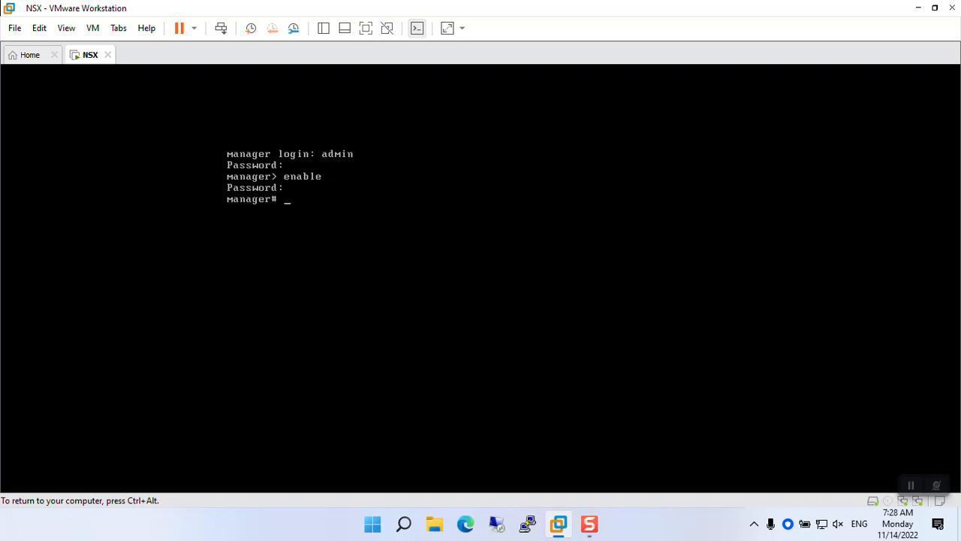
pyautogui.write('setup')
# Step: Run setup with IP 192.168.95.100, mask 255.255.255.0 and gateway 192.168.95.2
pyautogui.press('Return')
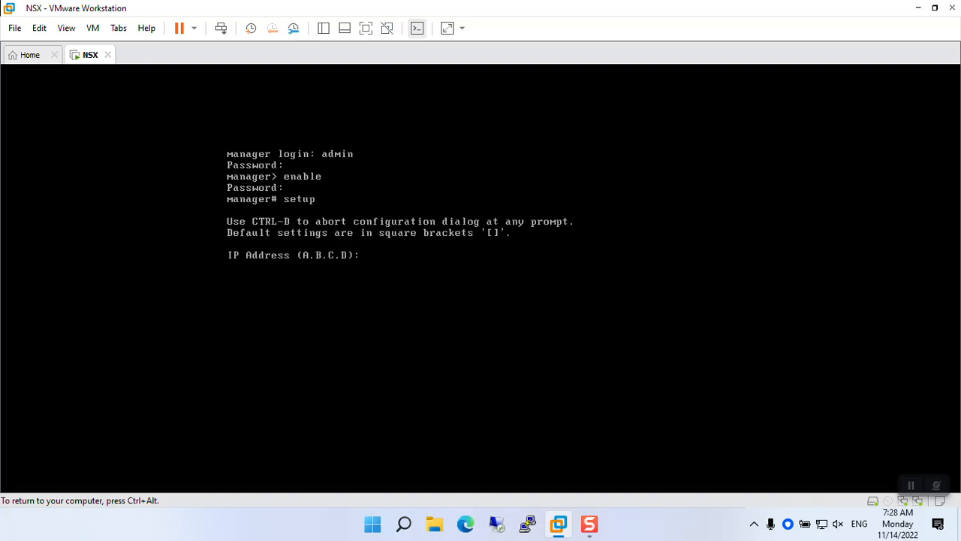
pyautogui.write('192.1')
pyautogui.write('68.95')
pyautogui.write('.199')
pyautogui.press('BackSpace')
pyautogui.press('BackSpace')
pyautogui.write('00')
pyautogui.press('Return')
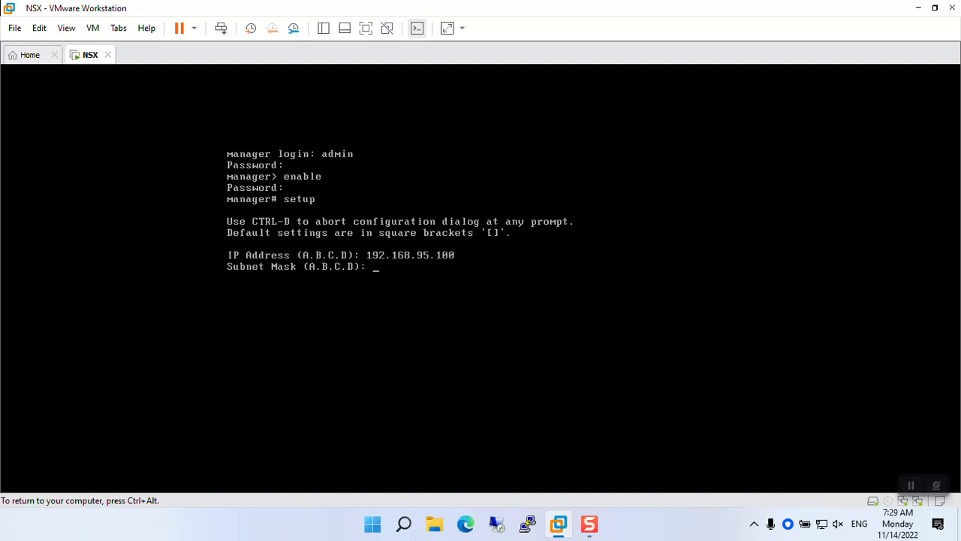
pyautogui.write('255.255.255.0')
pyautogui.press('Return')
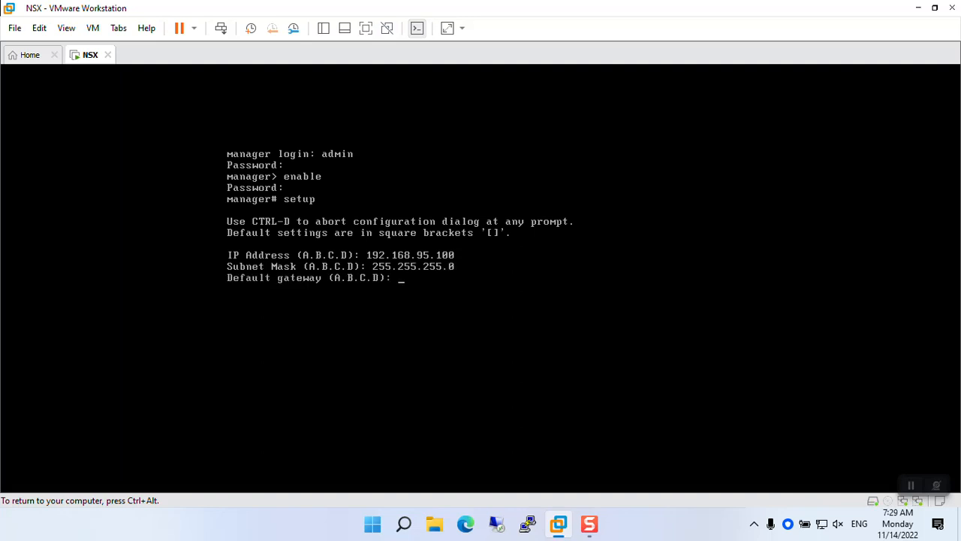
pyautogui.write('192.168.95.2')
pyautogui.press('Return')
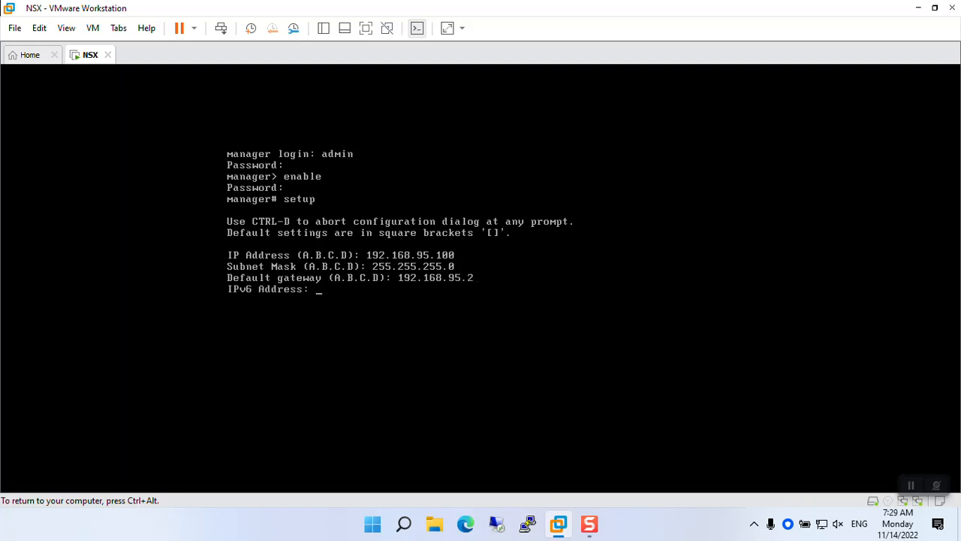
# Step: Skip IPv6 and set DNS servers 8.8.8.8 and 8.8.4.4, leaving the search list empty
pyautogui.press('Return')
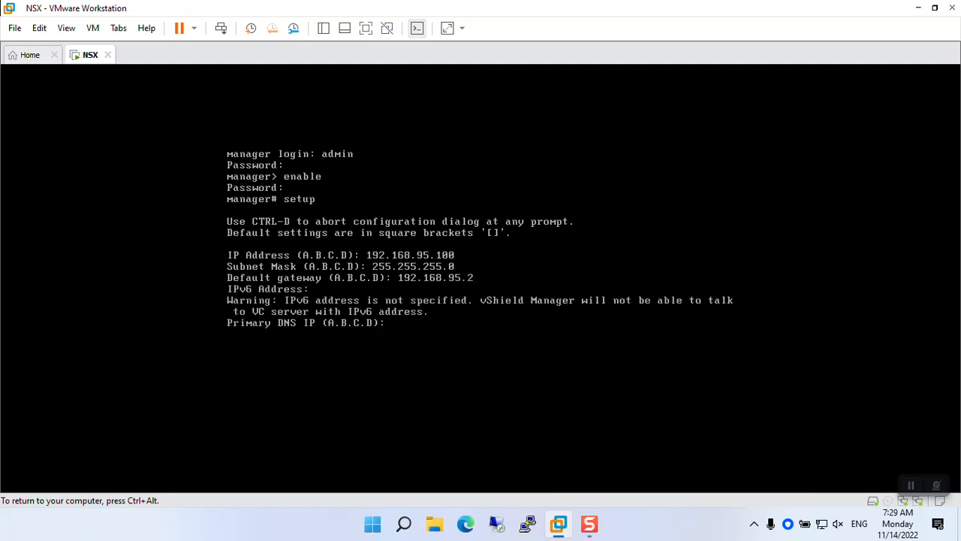
pyautogui.write('8.8.8.8')
pyautogui.press('Return')
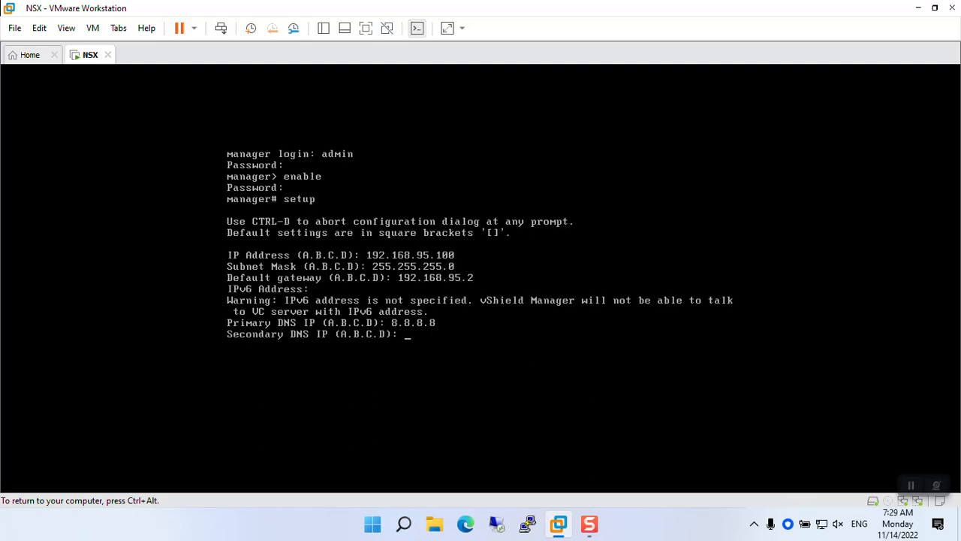
pyautogui.write('8.8.4.4')
pyautogui.press('Return')
pyautogui.press('Return')
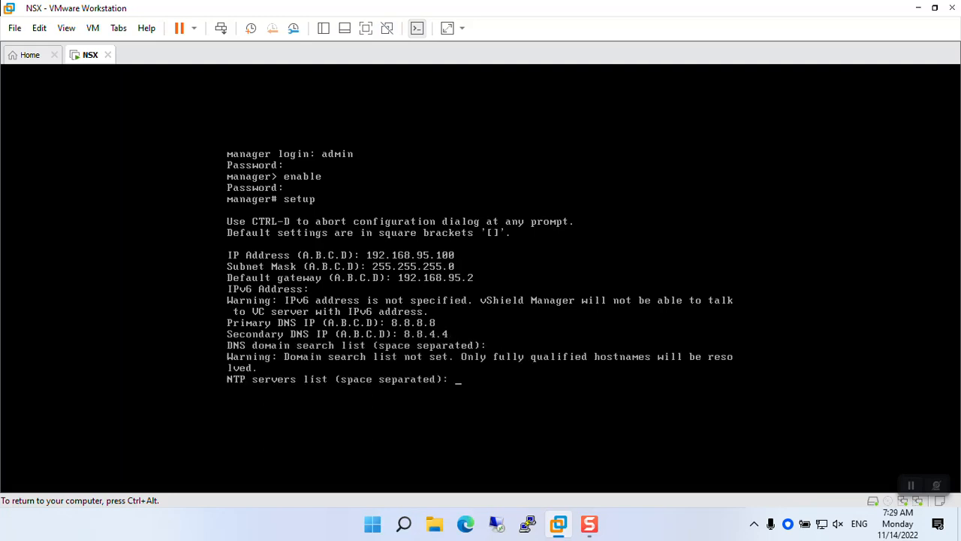
pyautogui.press('Return')
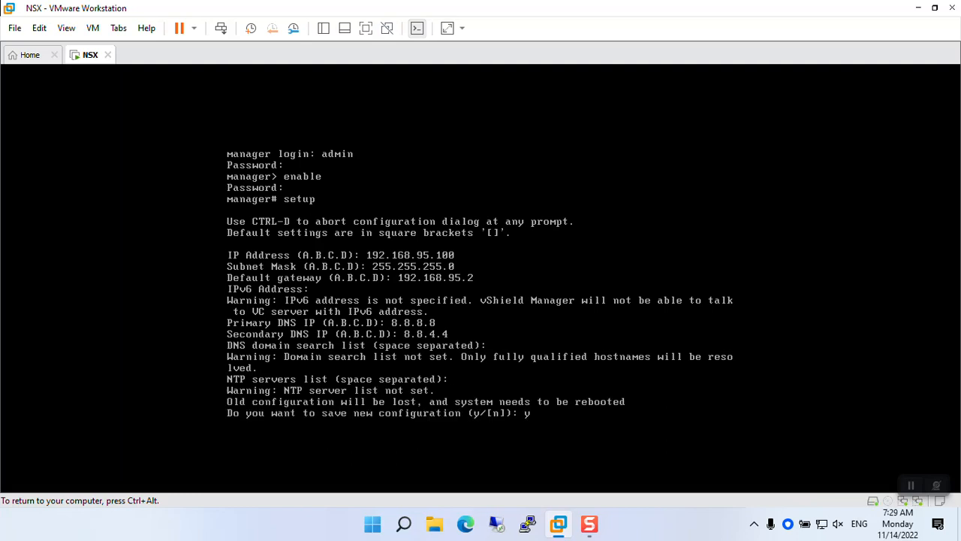
# Step: Answer y to save the network configuration and y to reboot the manager
pyautogui.write('y')
pyautogui.press('Return')
pyautogui.write('y')
pyautogui.press('Return')
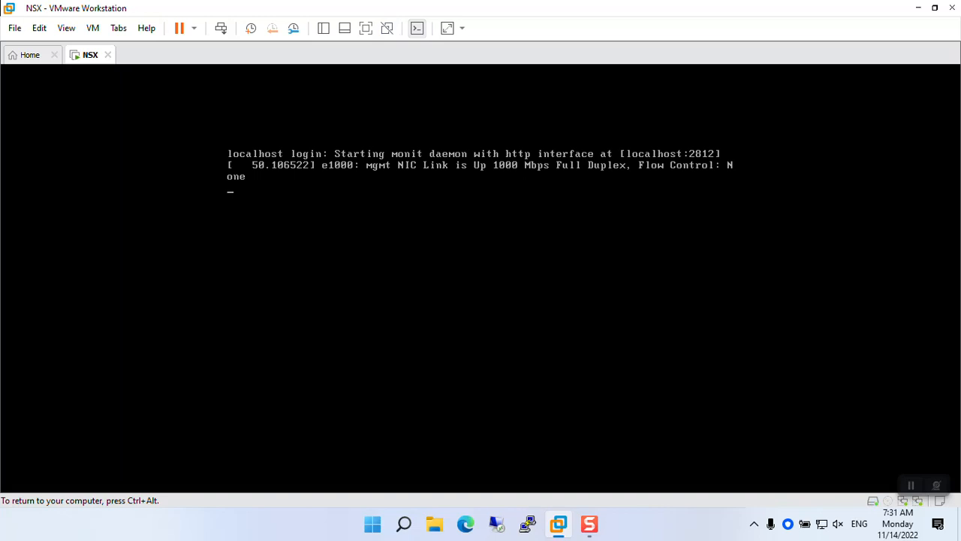
# Step: Refresh the manager login prompt, release input from the VM with Ctrl+Alt, and launch Microsoft Edge
pyautogui.press('Return')
pyautogui.hotkey('ctrl', 'alt')
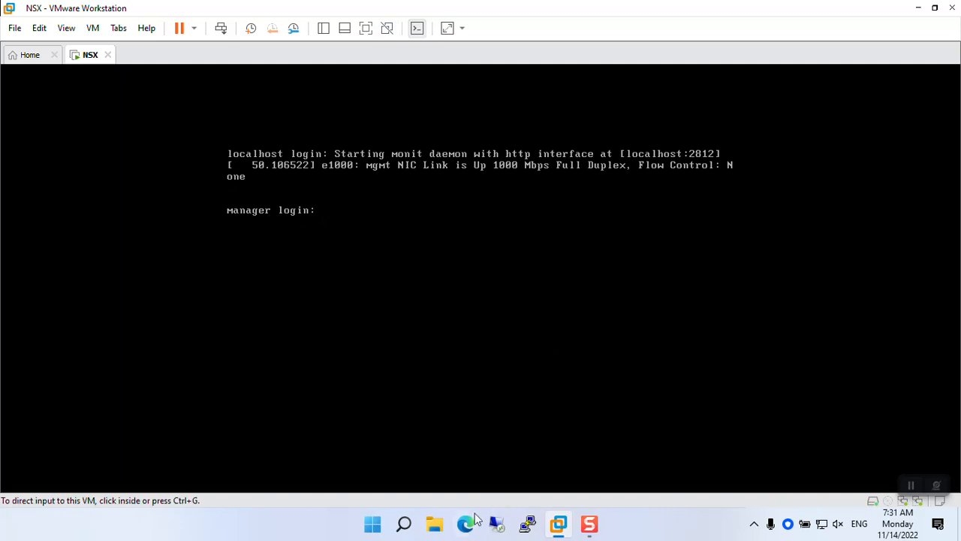
pyautogui.click(466, 523)
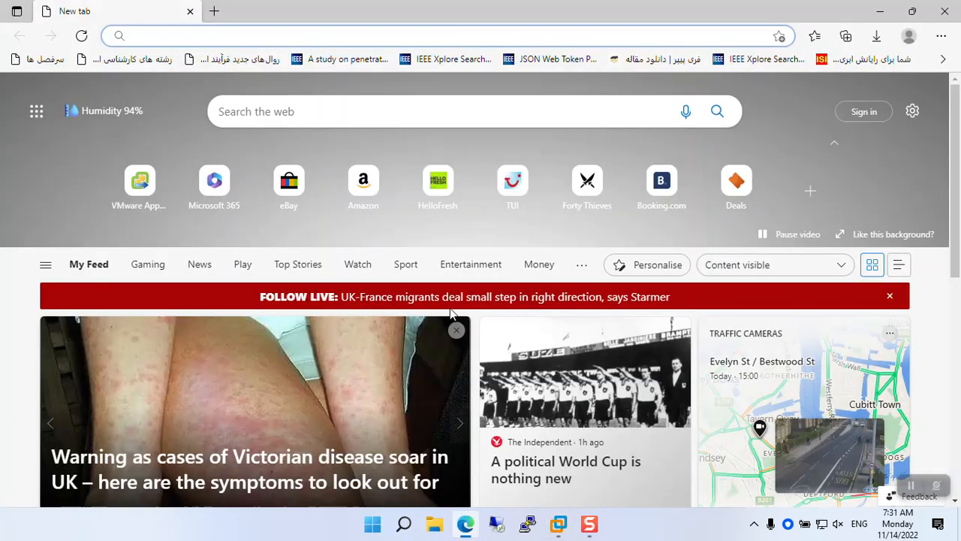
pyautogui.write('http')
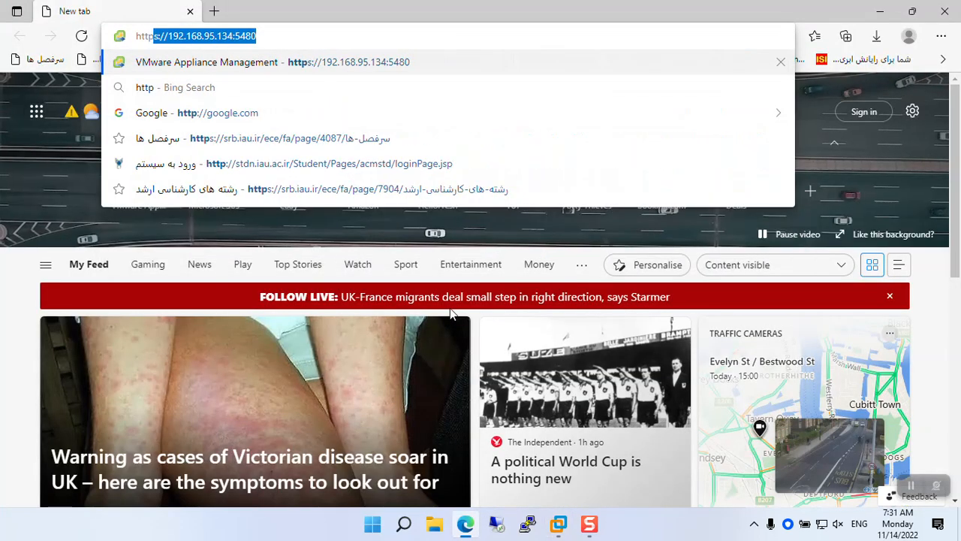
pyautogui.write('s://')
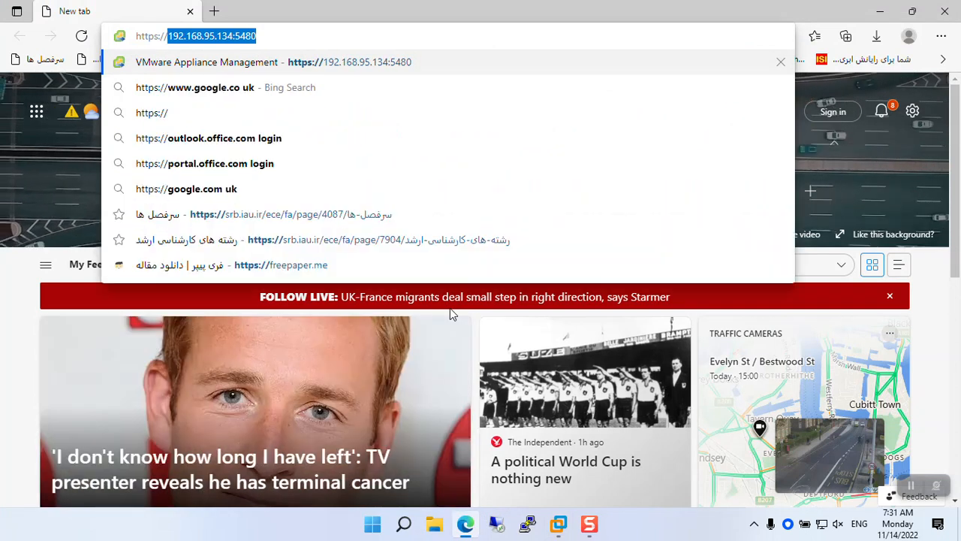
pyautogui.write('192.168.95.1')
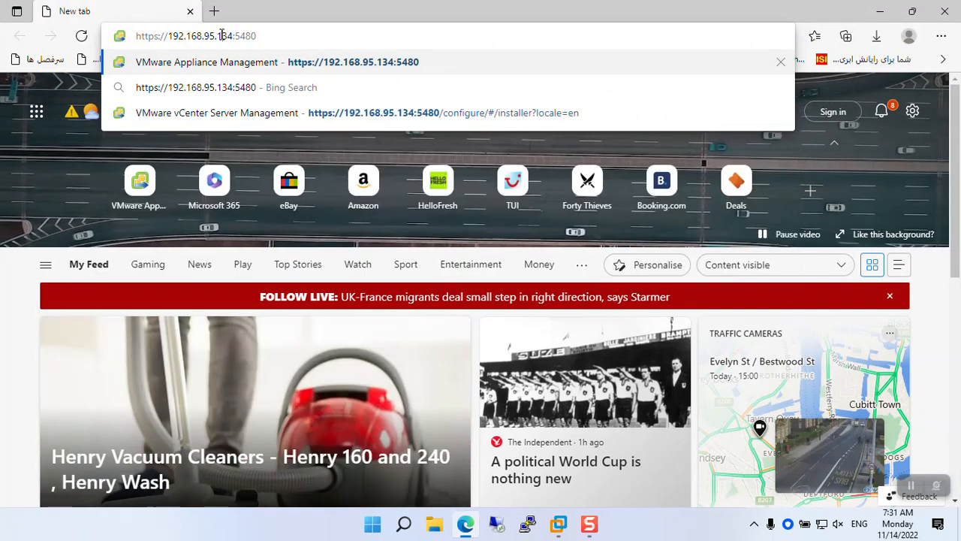
pyautogui.write('00')
pyautogui.press('Return')
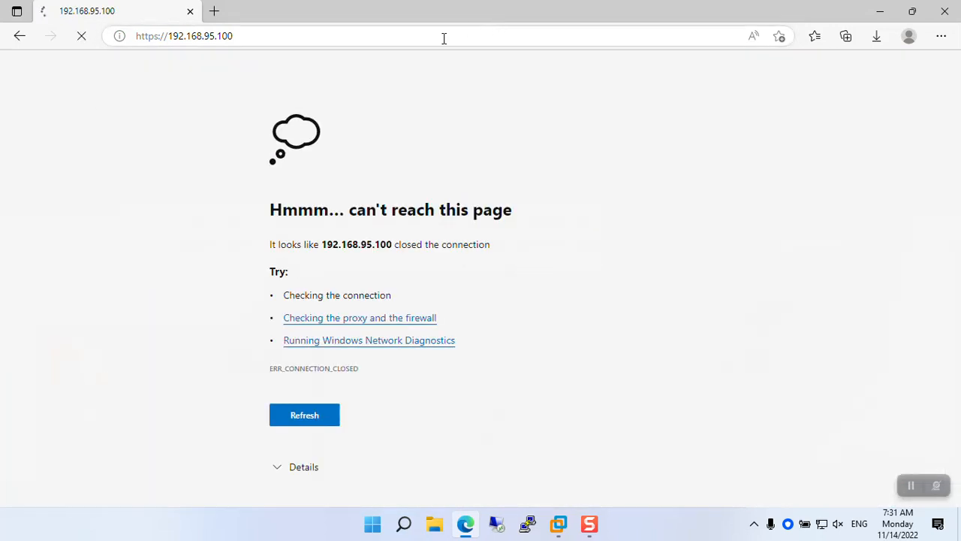
pyautogui.click(443, 36)
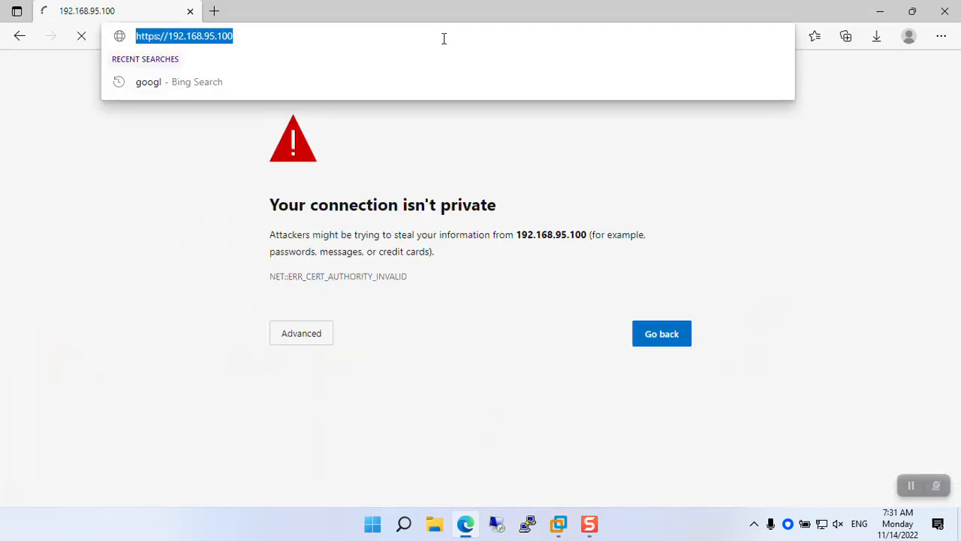
pyautogui.click(326, 339)
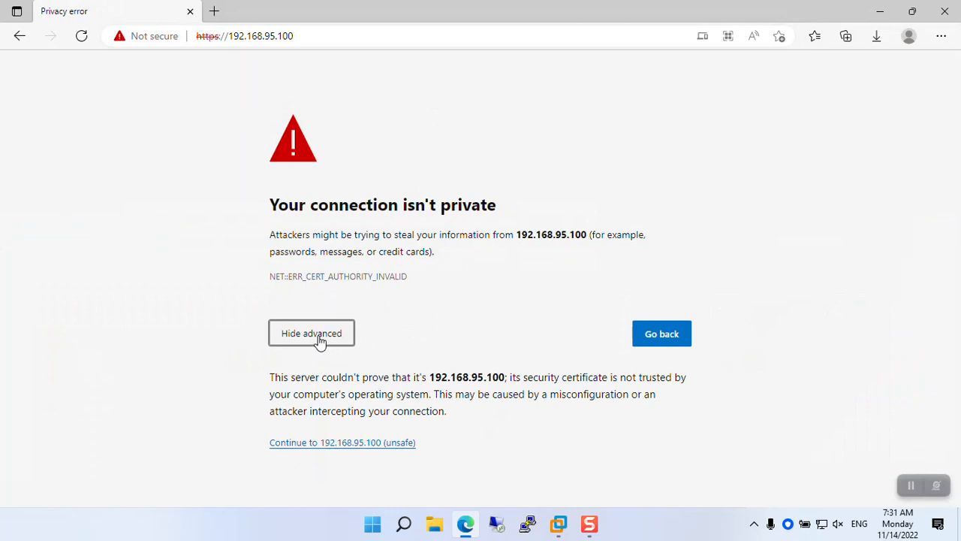
pyautogui.click(318, 444)
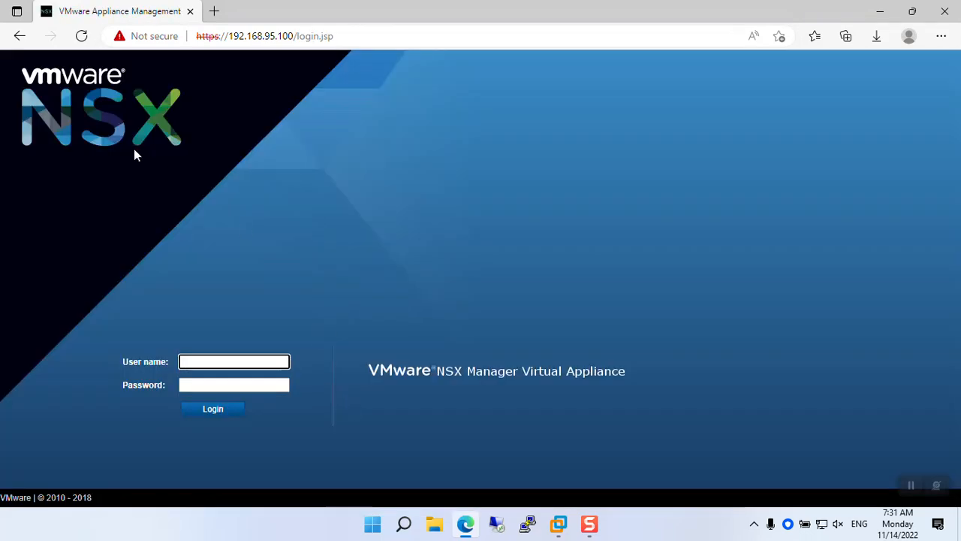
# Step: Sign in to the NSX Manager web UI as admin with the account password
pyautogui.write('admin')
pyautogui.click(227, 384)
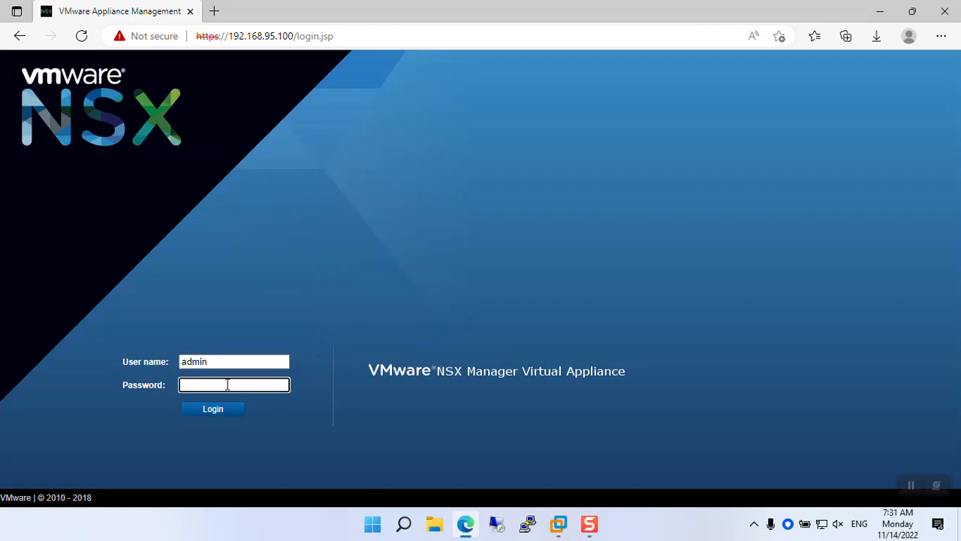
pyautogui.write('•••••••')
pyautogui.press('Return')
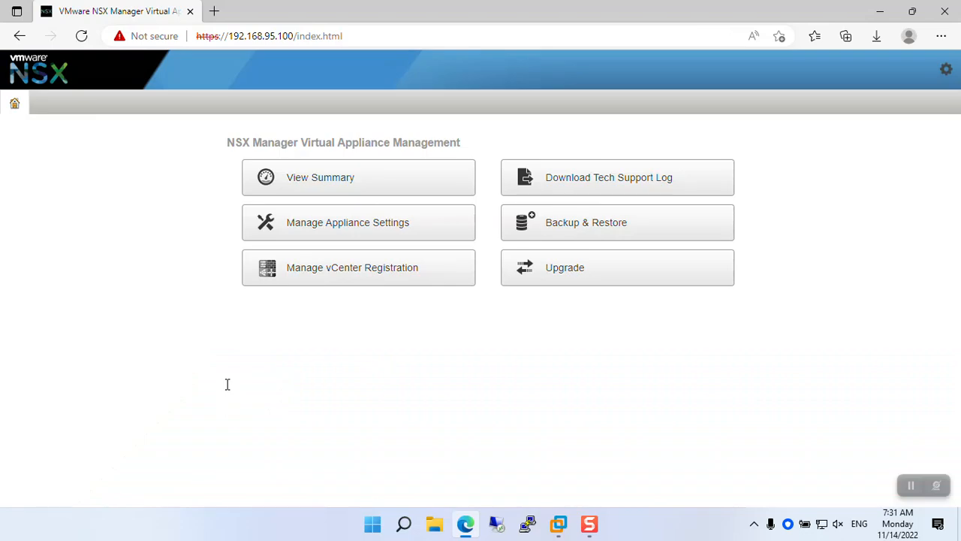
# Step: Review the appliance summary and its 16 GB RAM warning, check Manage settings, then return home and open the gear menu
pyautogui.click(347, 184)
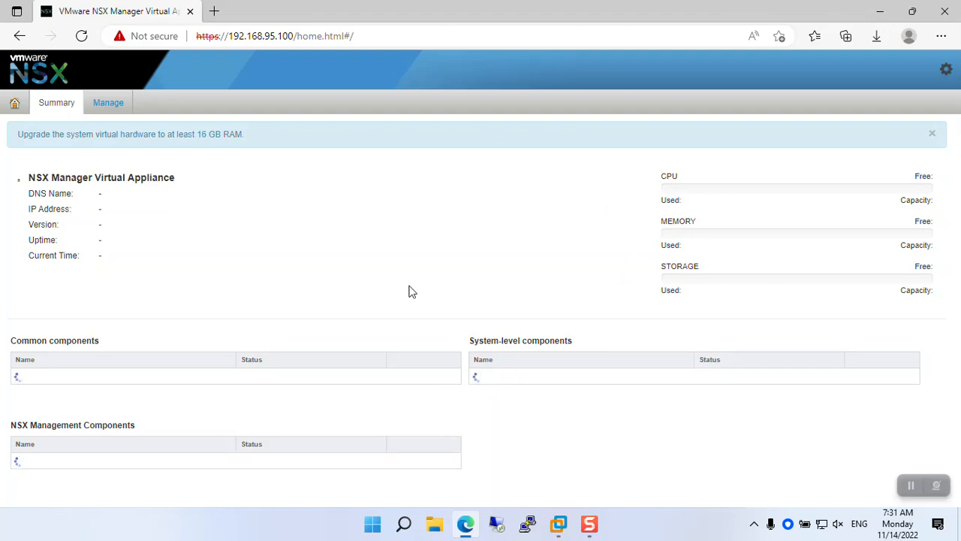
pyautogui.moveTo(246, 135); pyautogui.dragTo(32, 108)
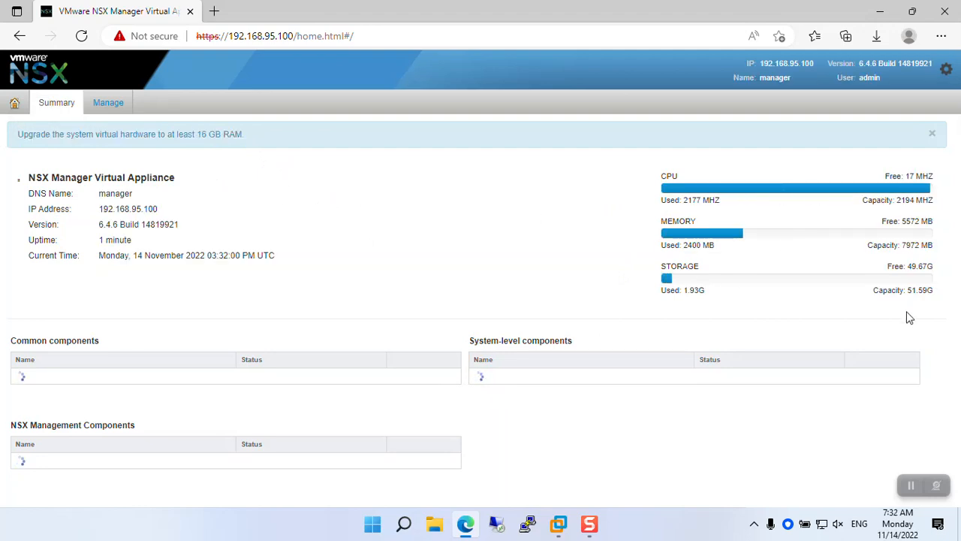
pyautogui.click(93, 110)
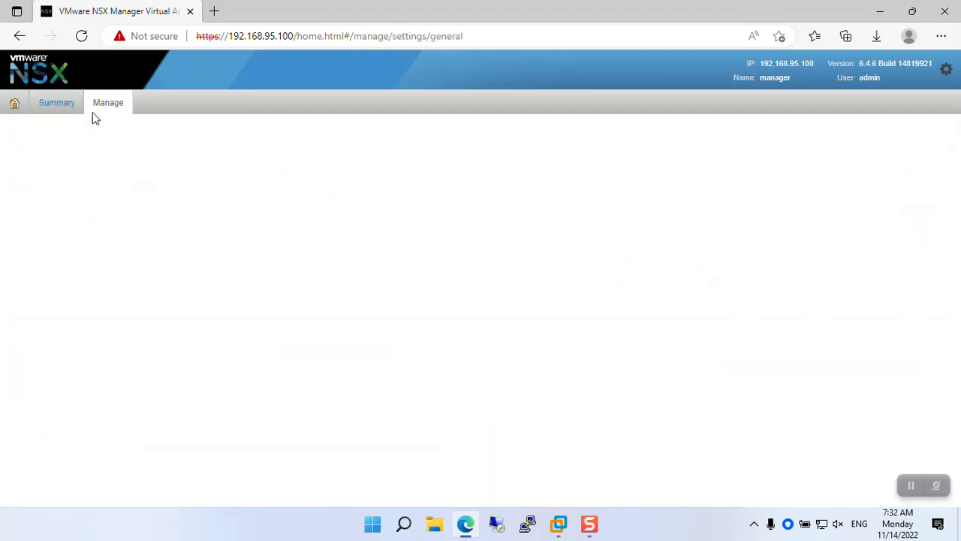
pyautogui.scroll(-1, 310, 199)
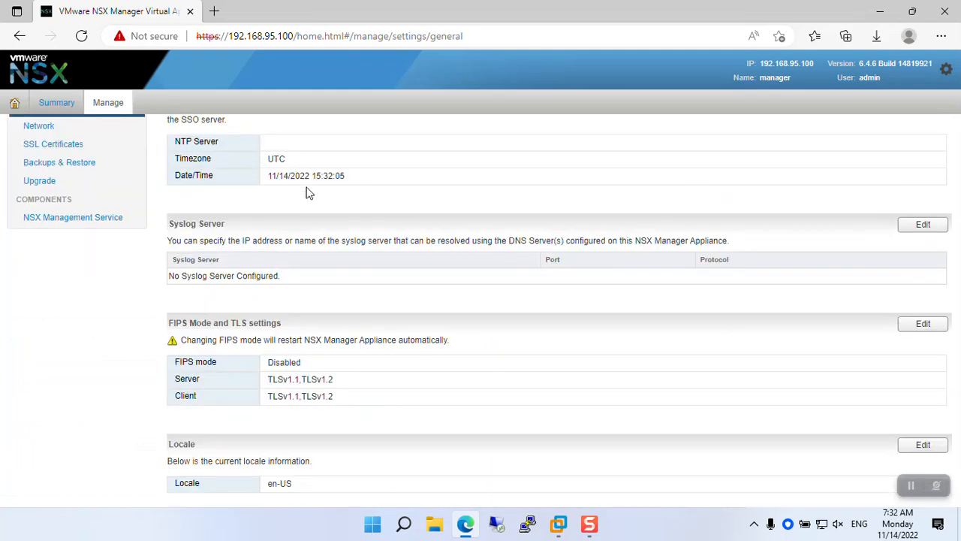
pyautogui.scroll(1, 306, 192)
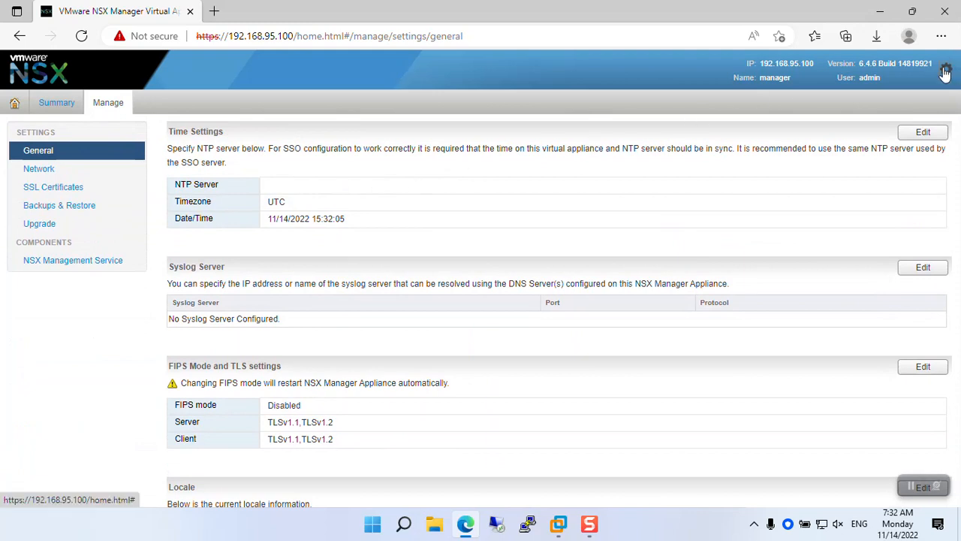
pyautogui.click(15, 103)
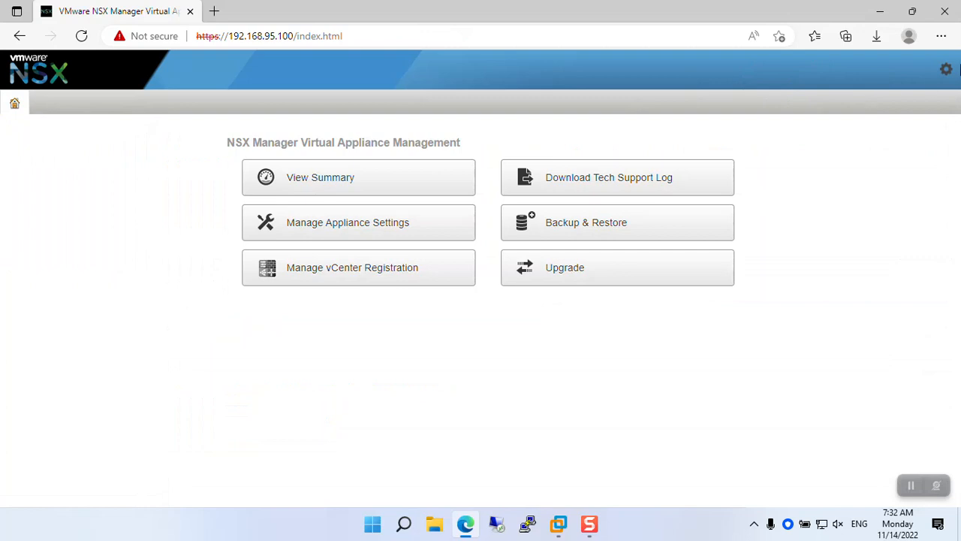
pyautogui.click(946, 69)
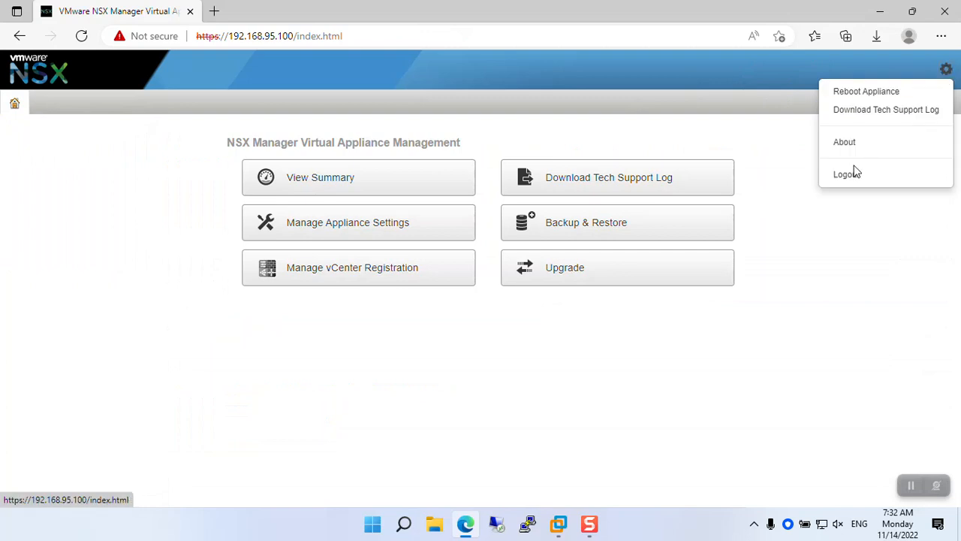